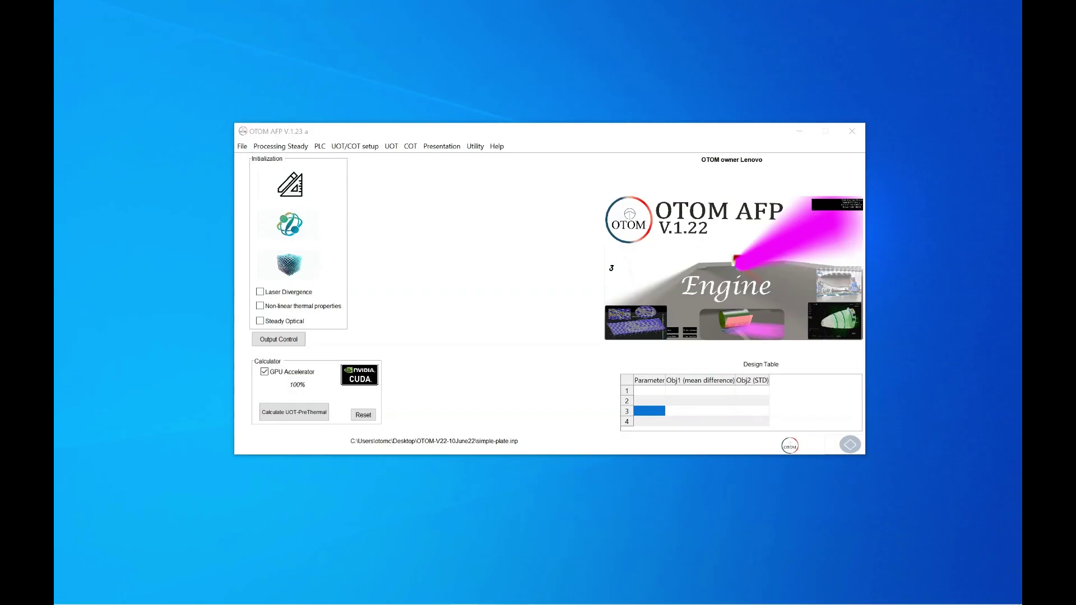
left_click(391, 146)
mouse_move(421, 207)
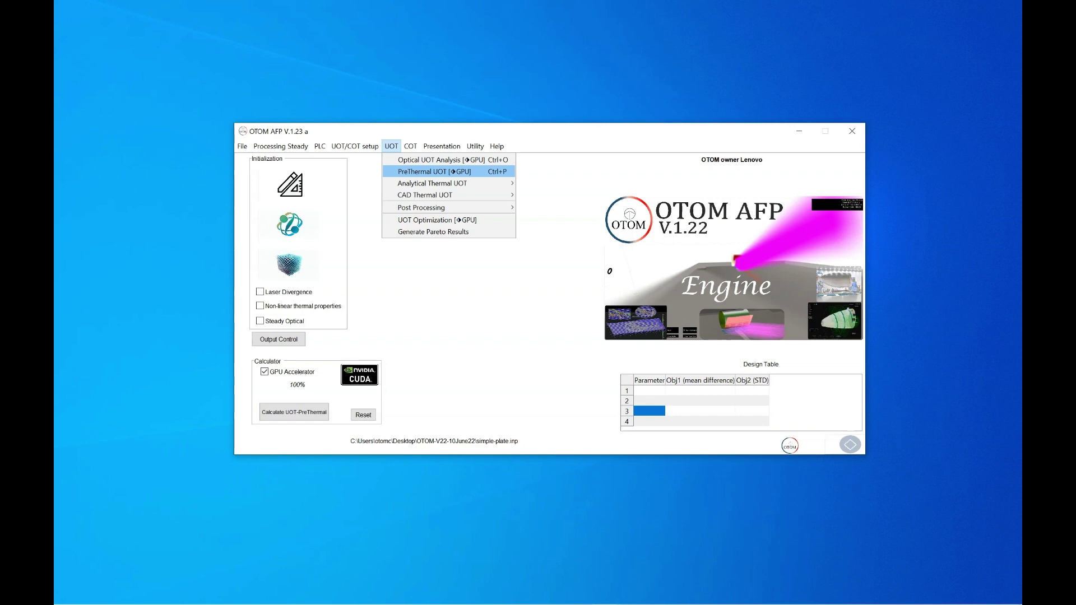
key("Left")
key("Down")
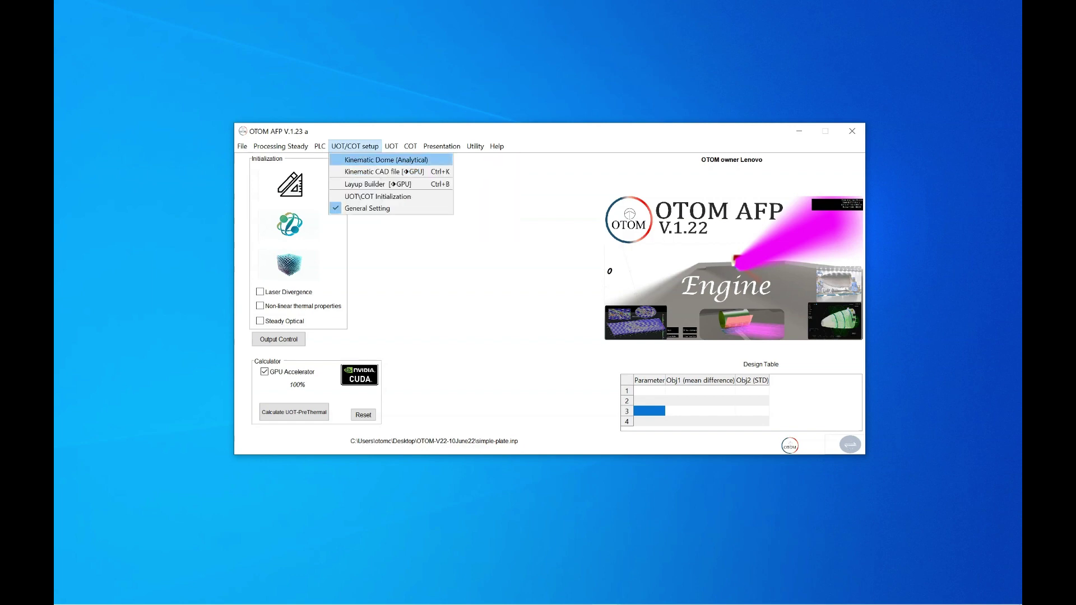
key("Down")
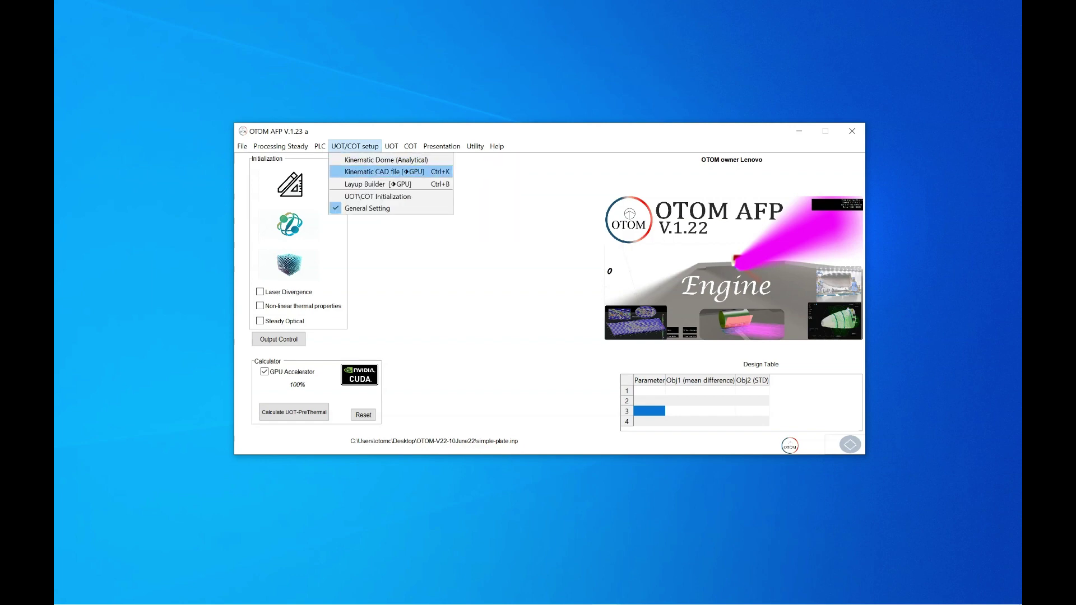
key("Up")
key("Down")
key("Up")
key("Down")
key("Down")
key("Down")
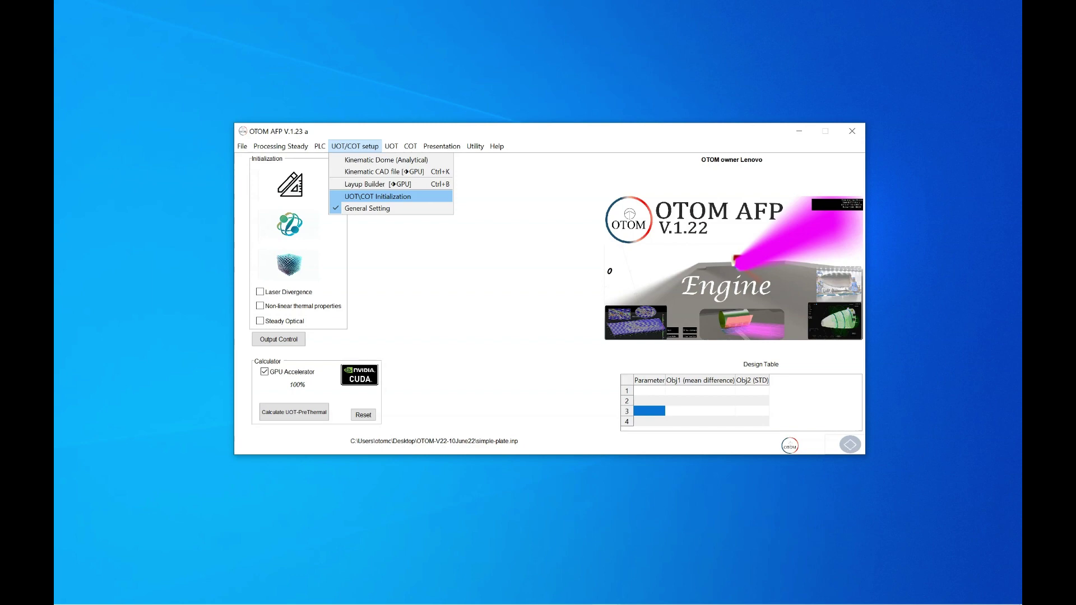
key("Escape")
- Turn on the optical UOT analysis and load the Kinematic_UOT data file from the Name-1 folder
key("Right")
key("Down")
key("Down")
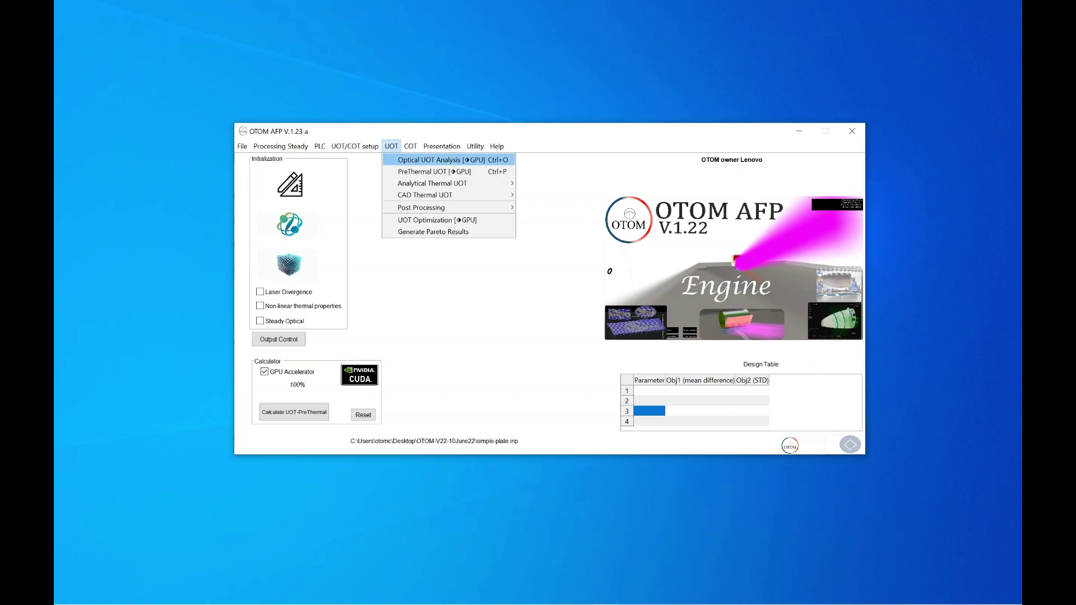
key("Return")
key("Return")
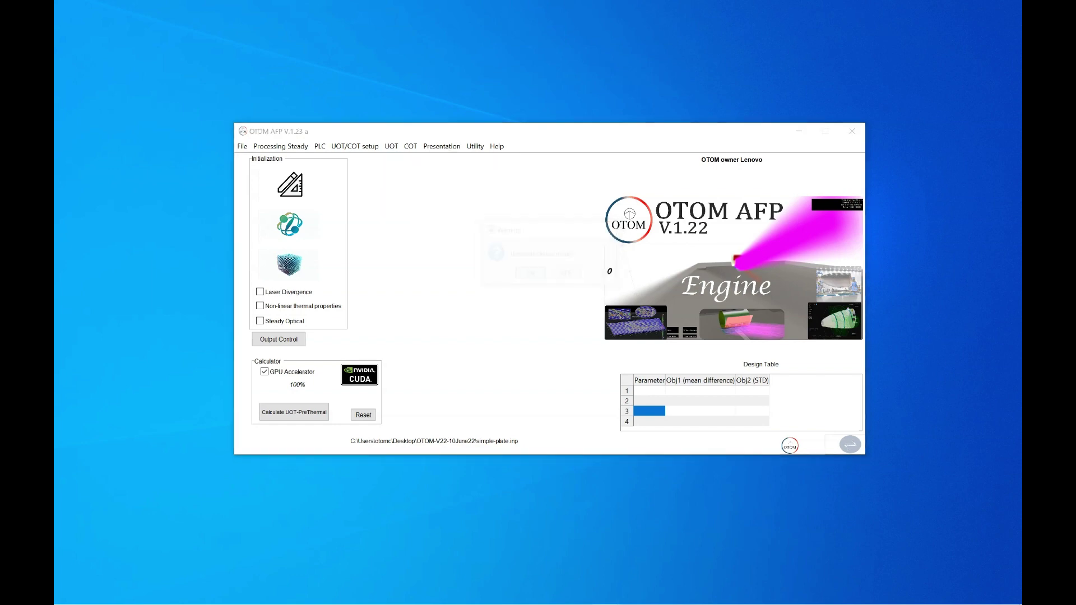
double_click(422, 221)
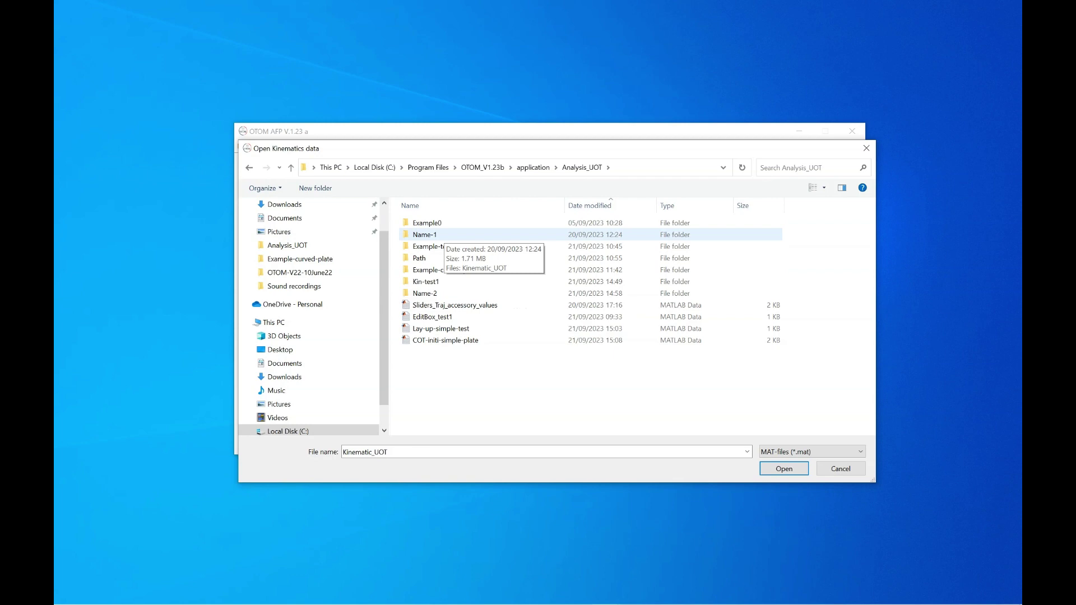
left_click(424, 234)
key("Return")
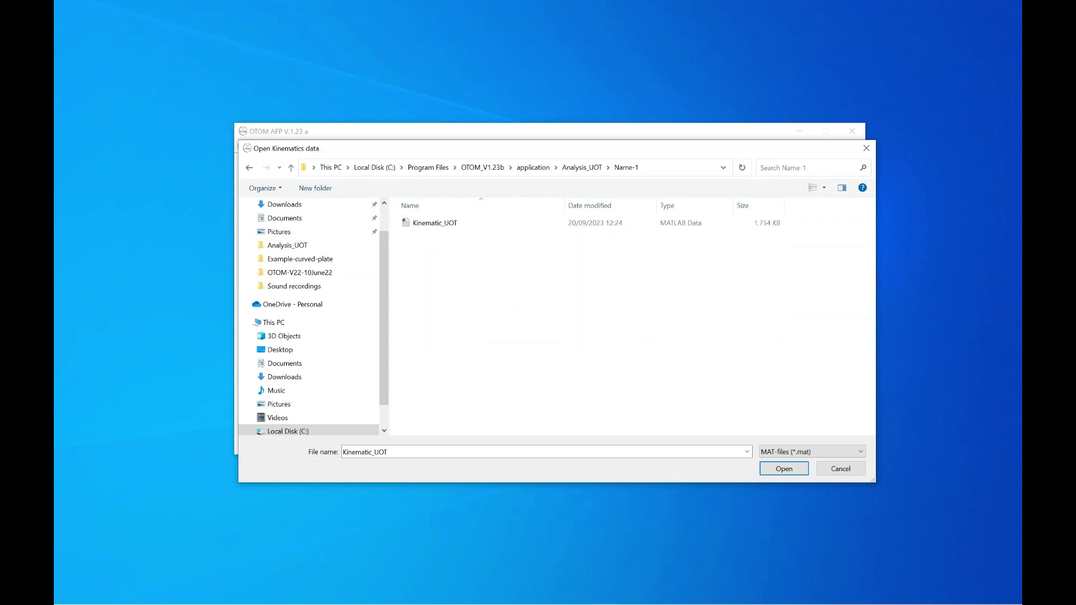
left_click(435, 222)
key("Return")
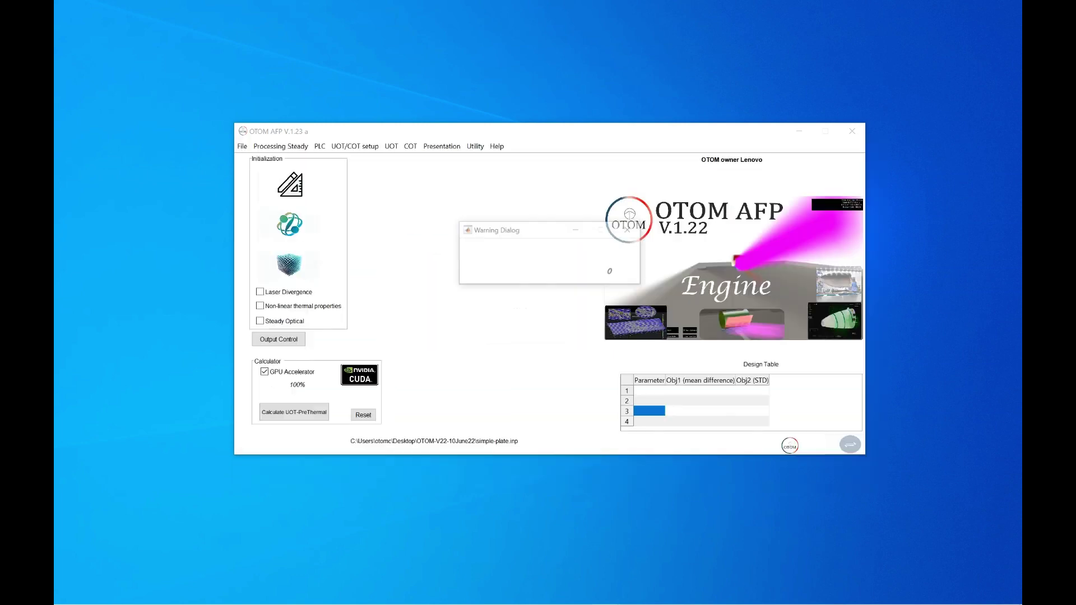
key("Return")
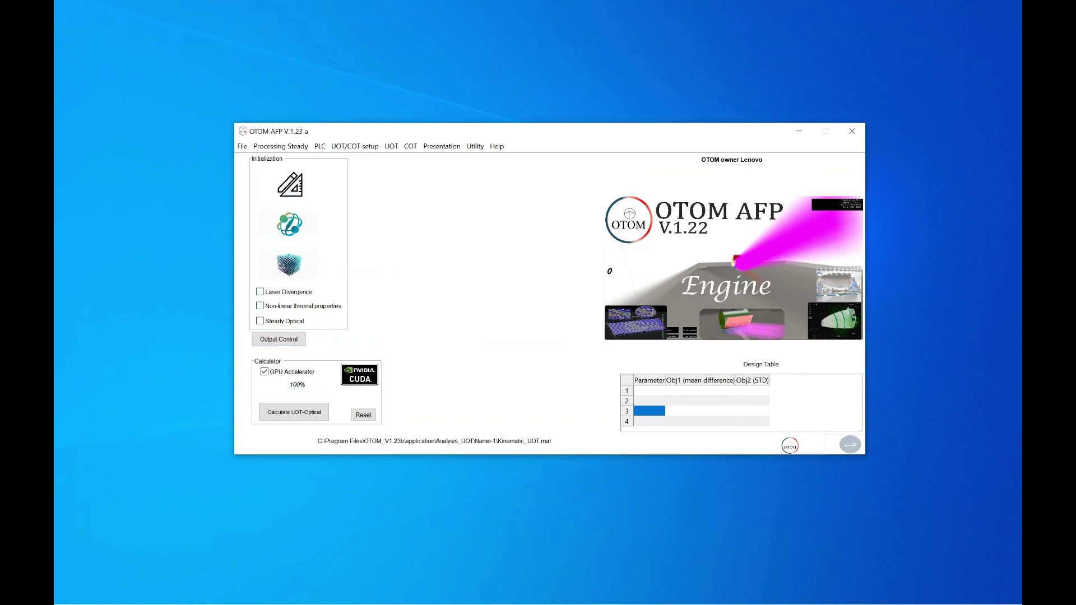
- Run the UOT optical calculation with laser divergence disabled
left_click(260, 292)
key("space")
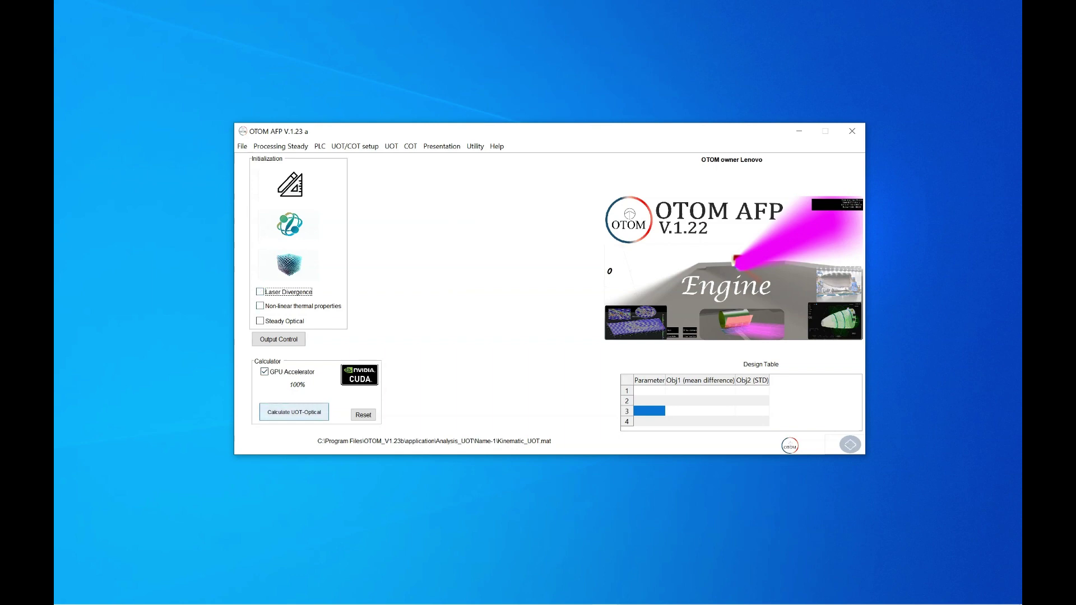
left_click(294, 412)
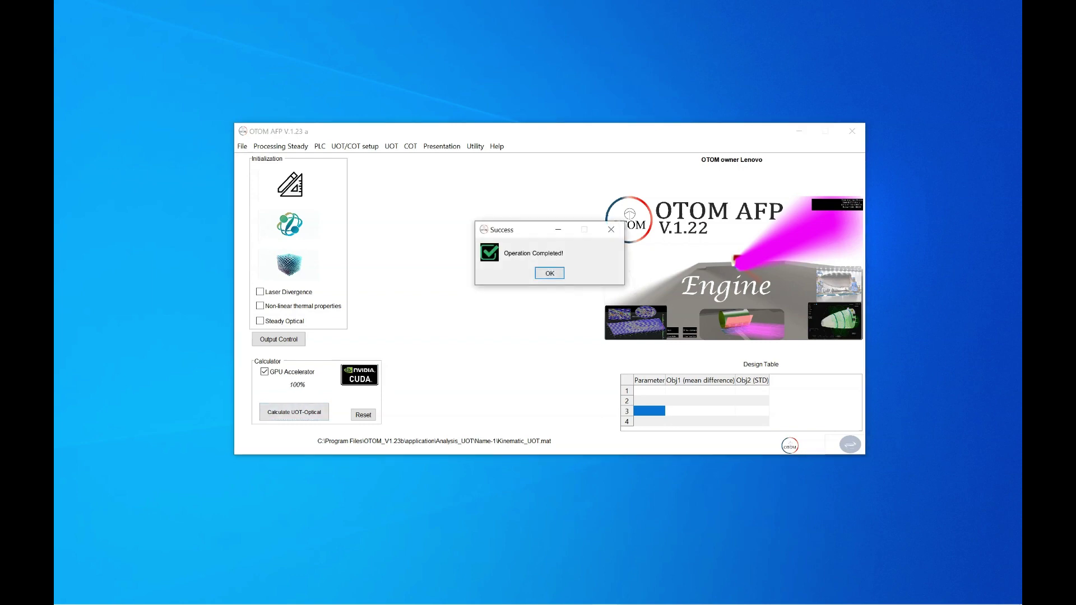
key("Return")
- Turn on the pre-thermal analysis of the UOT model
key("alt")
key("Right")
key("Right")
key("Right")
key("Right")
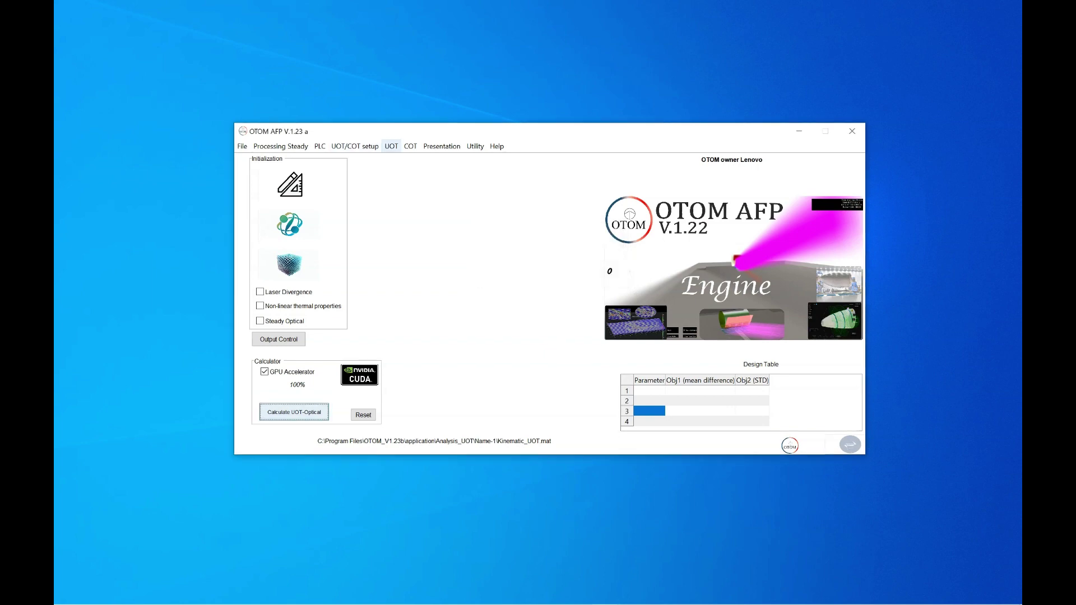
key("Down")
key("Down")
key("Down")
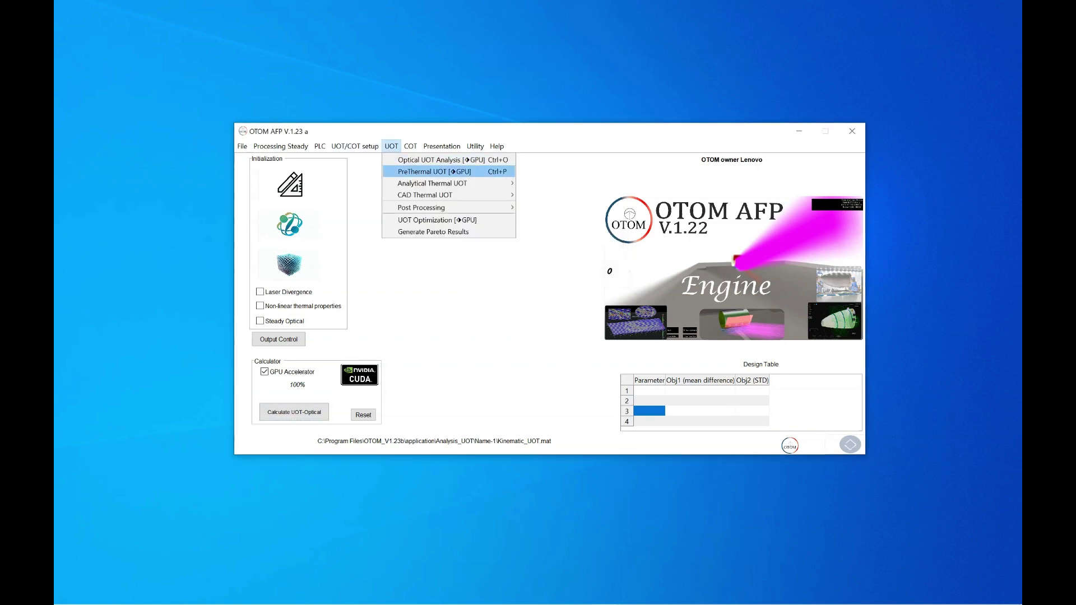
key("Return")
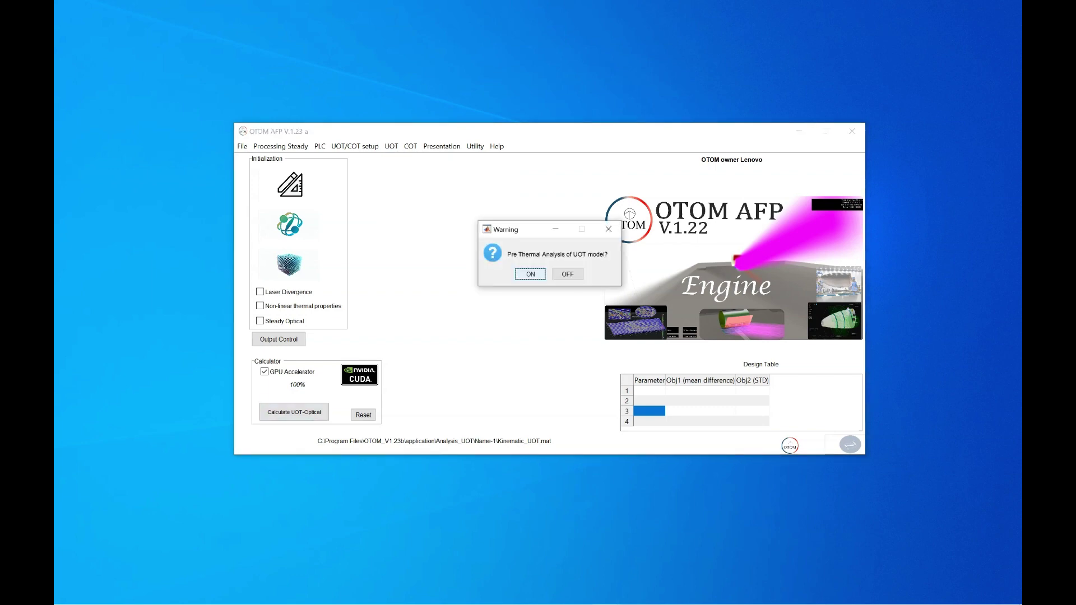
key("Return")
- Load the Optical_UOT data from the Name-1 folder and run the UOT pre-thermal calculation
double_click(432, 223)
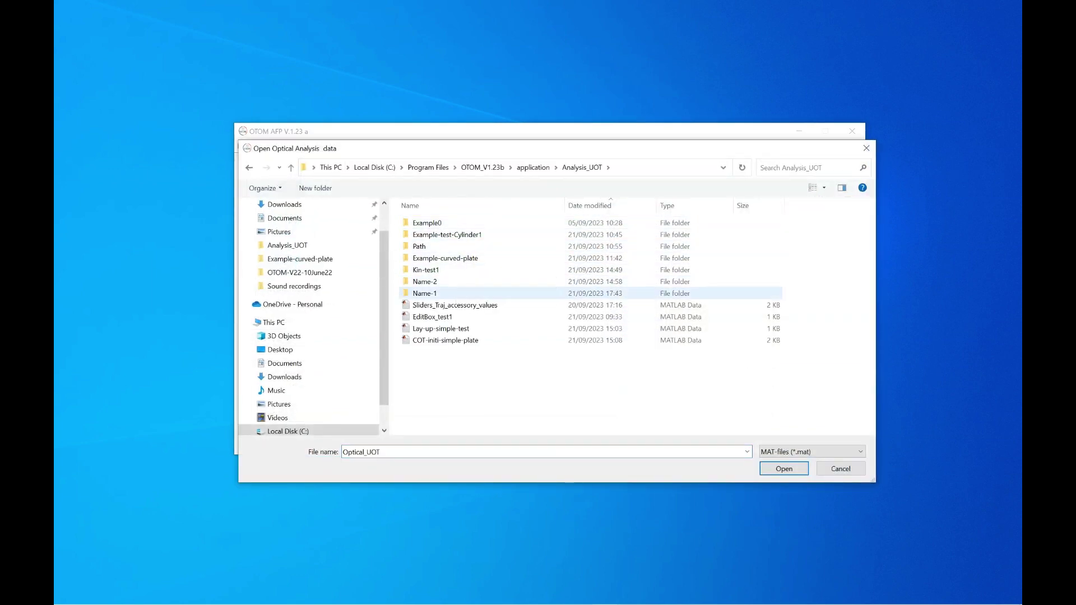
left_click(448, 293)
key("Return")
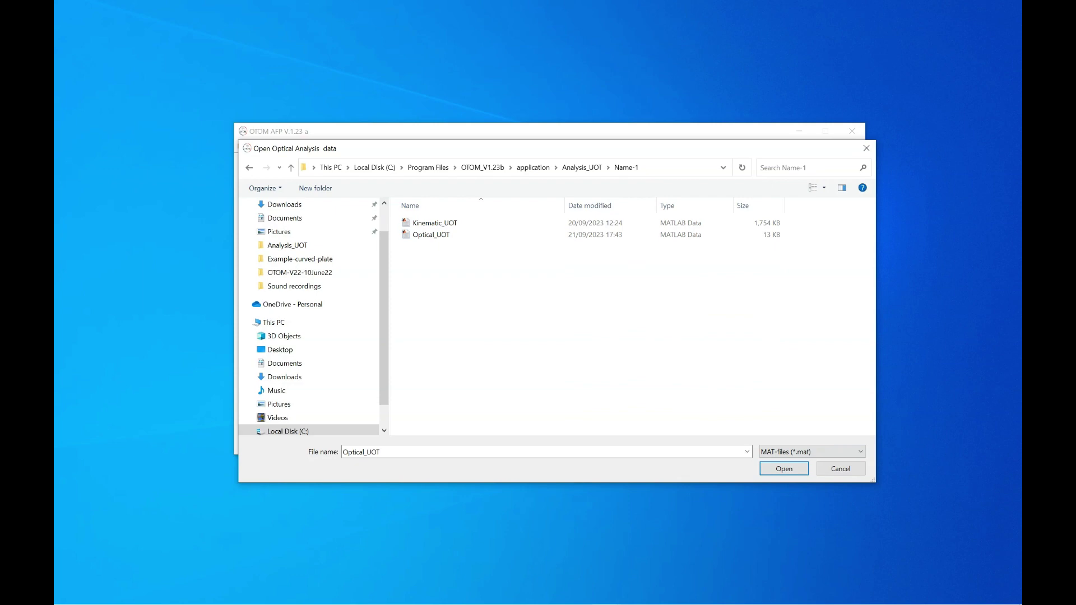
key("Return")
key("Return")
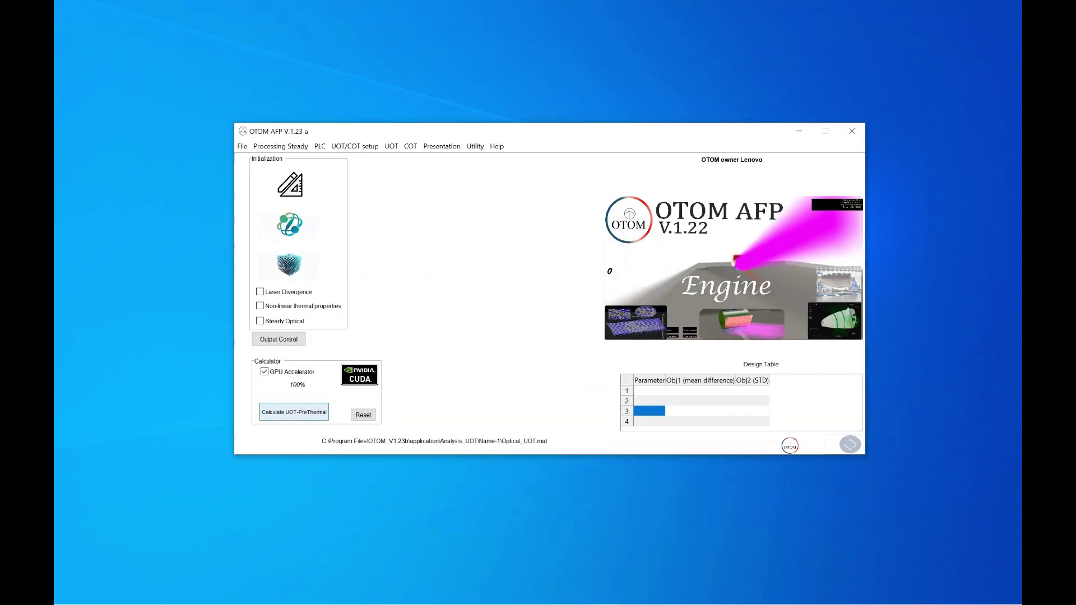
key("Return")
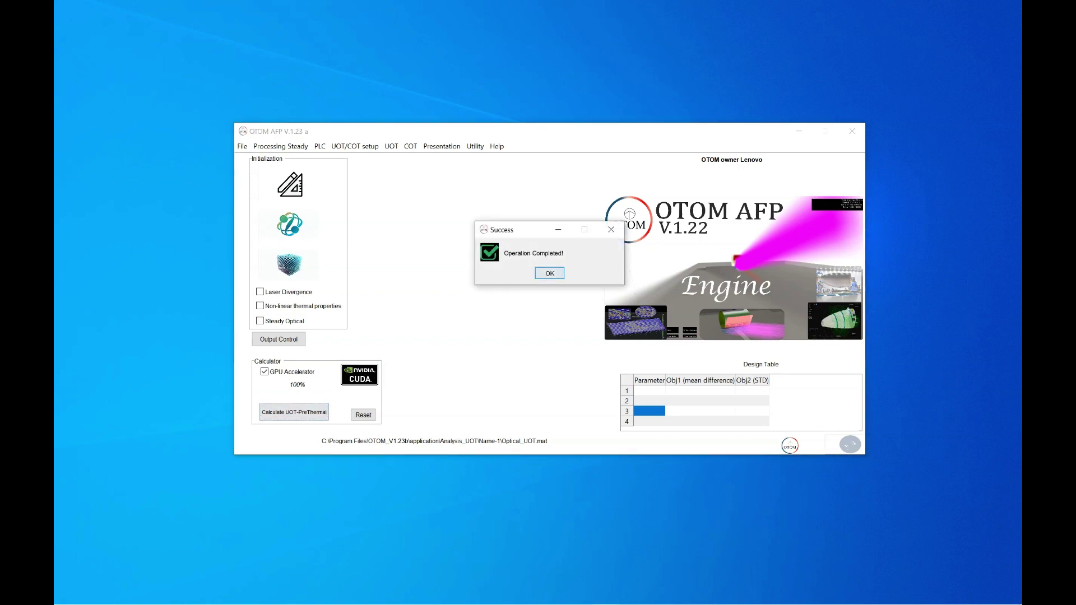
key("Return")
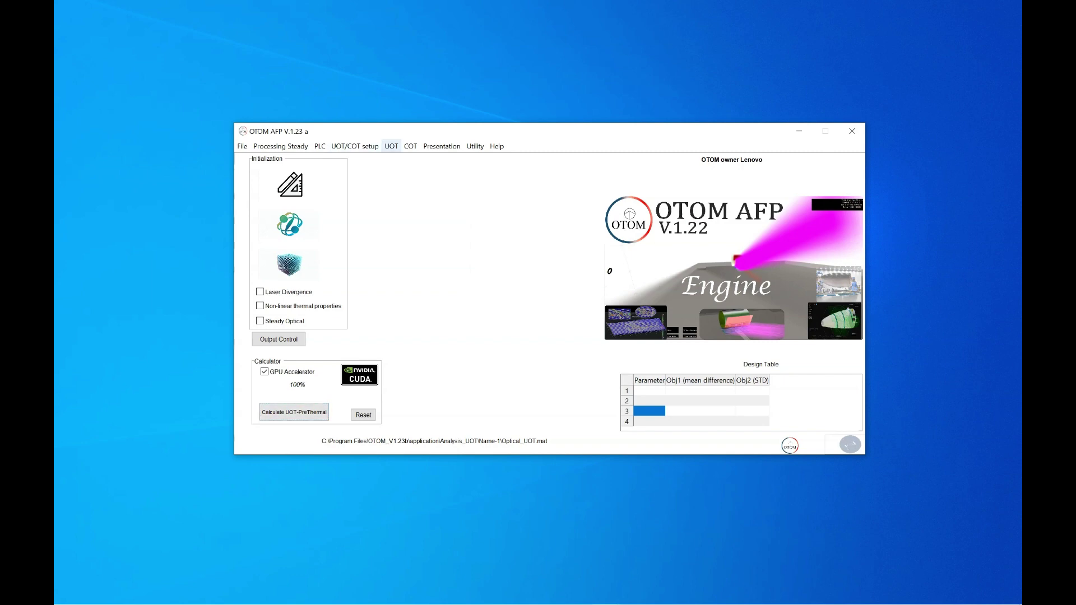
- Start the UOT/COT initialization with 3 tooling segments and check the tape's material and the second tooling's contact values
left_click(391, 146)
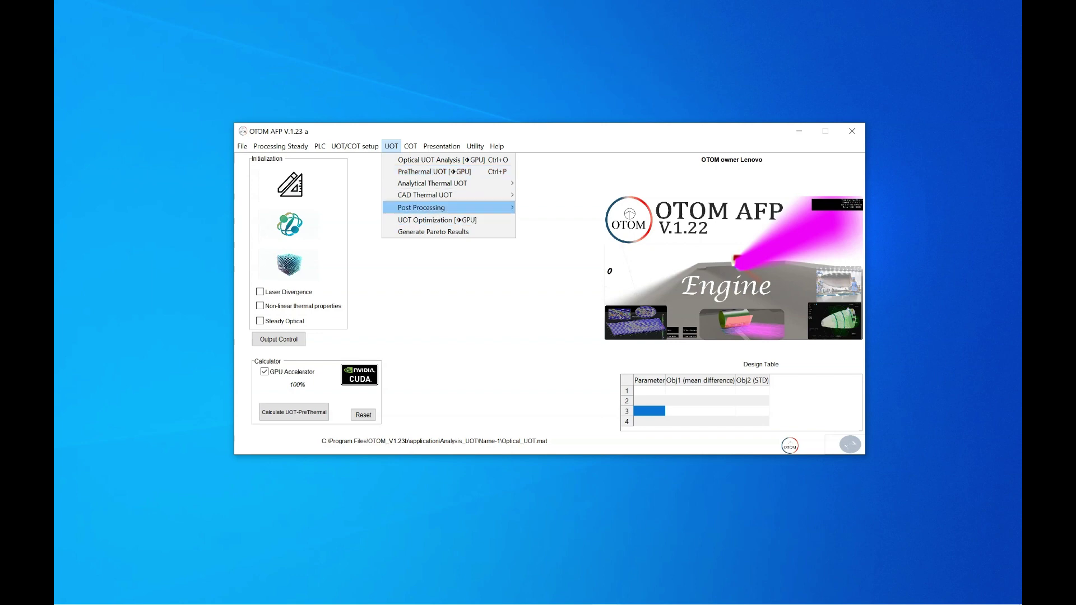
mouse_move(443, 195)
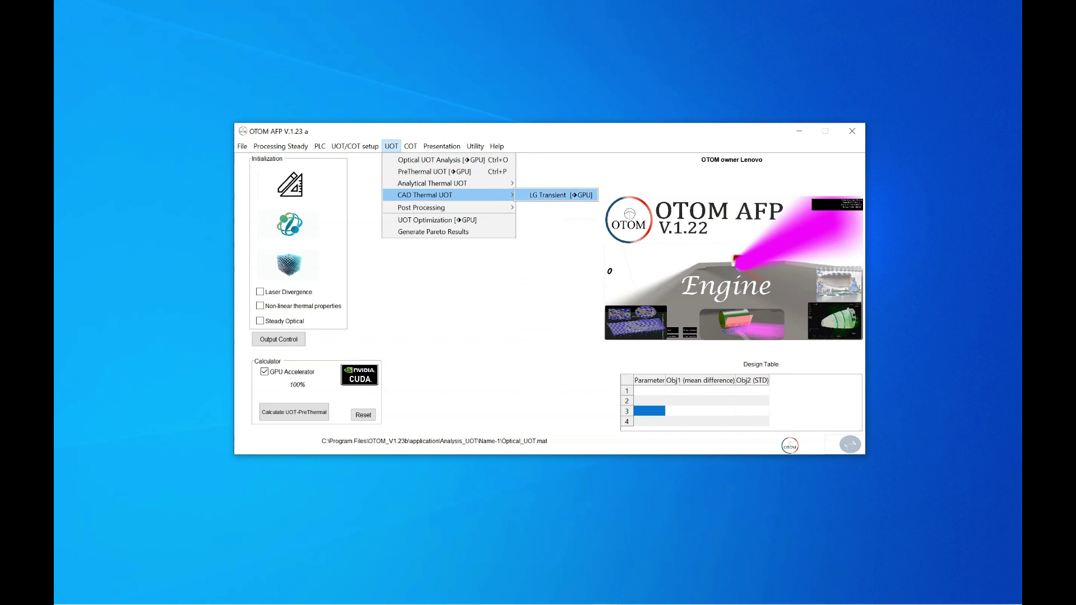
mouse_move(355, 145)
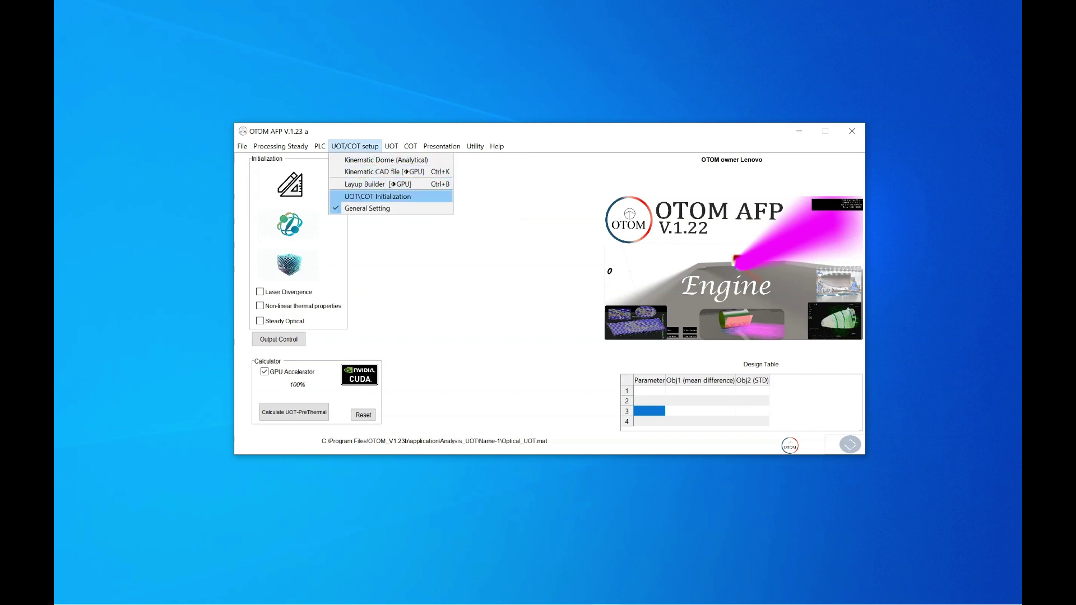
key("Return")
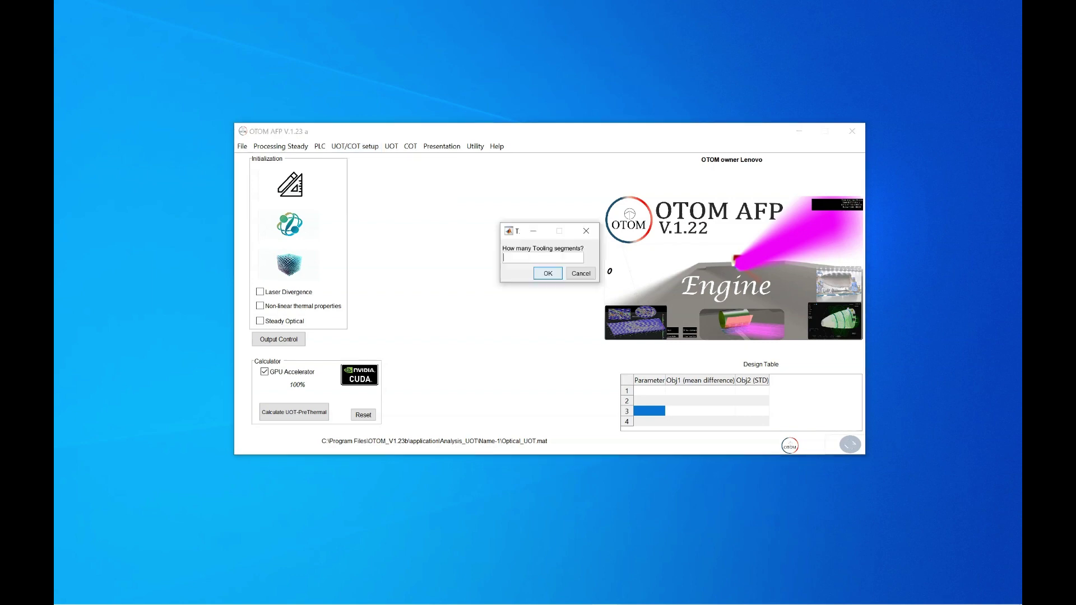
type("3")
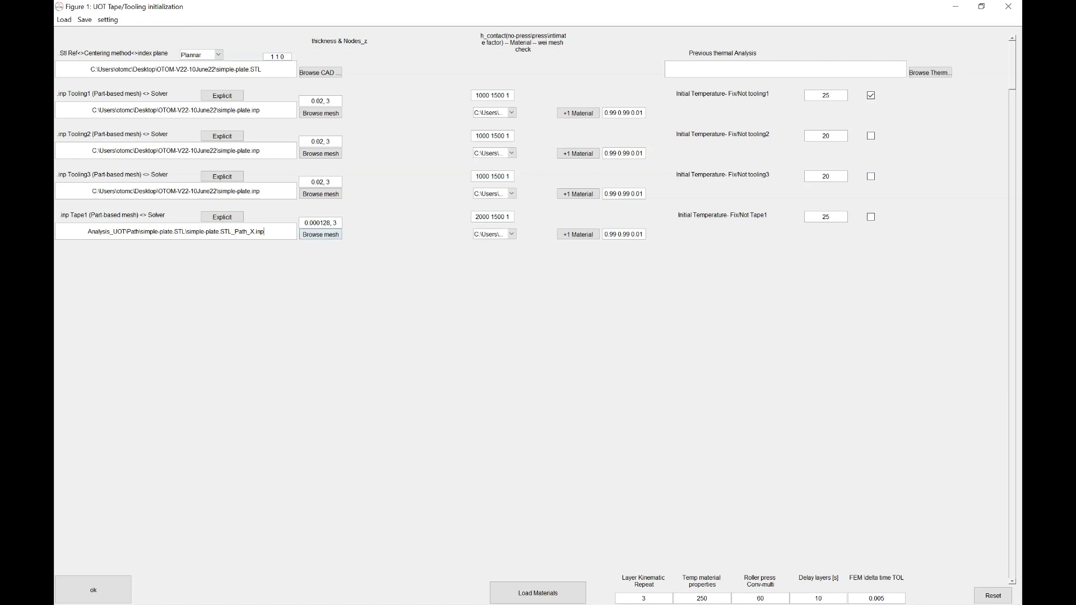
left_click(511, 233)
left_click_drag(475, 136, 480, 135)
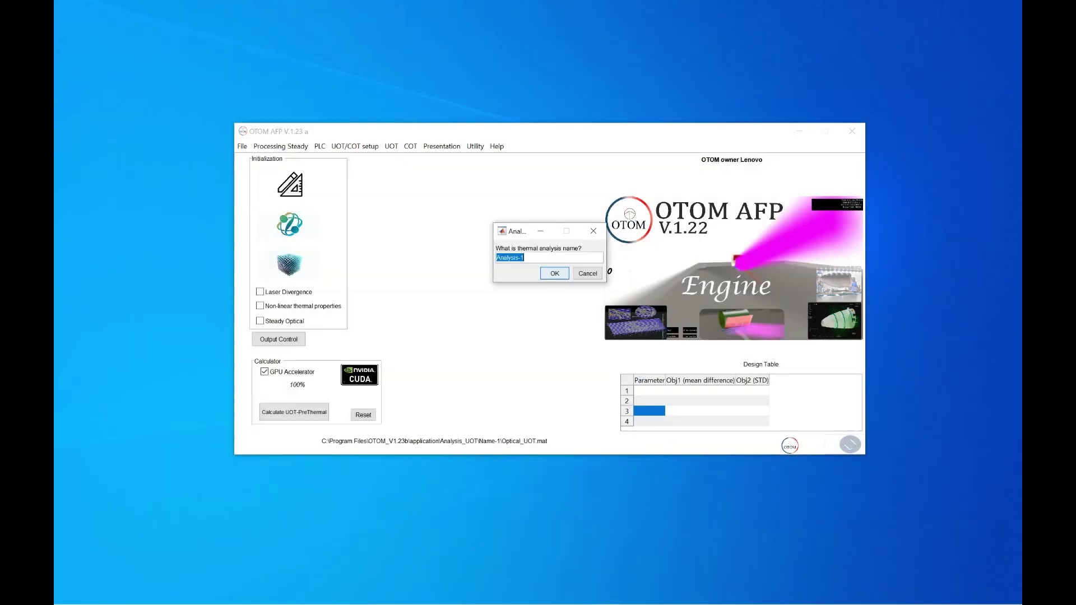
- Name the thermal analysis test1 and open the Name-1 analysis folder in File Explorer
key("Tab")
type("test1")
key("Return")
key("Return")
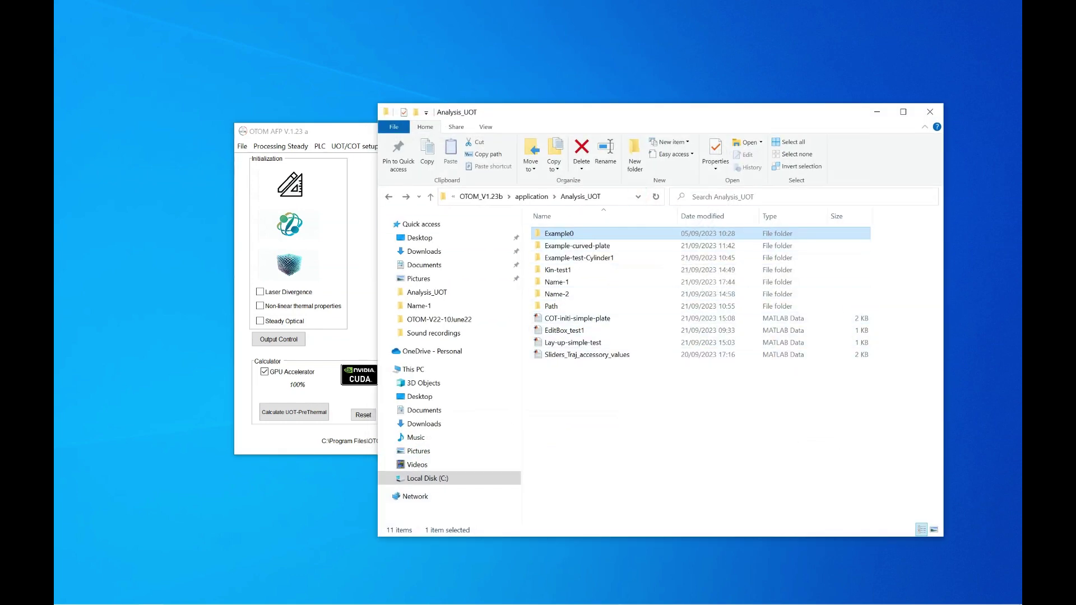
double_click(557, 281)
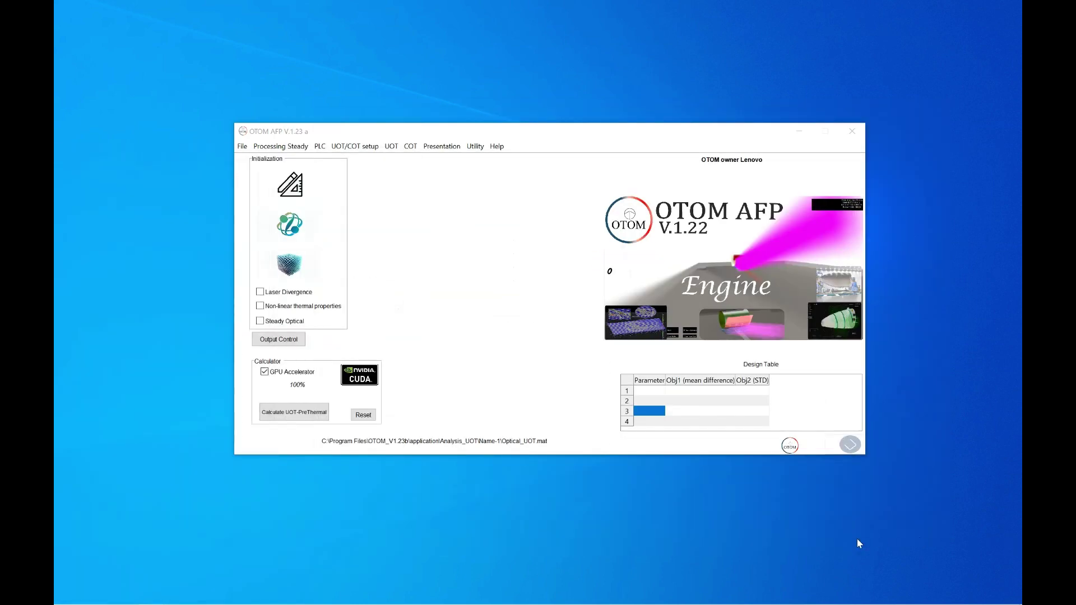
- Review the transient analysis settings, including the video output option, and close them without accepting
left_click(411, 146)
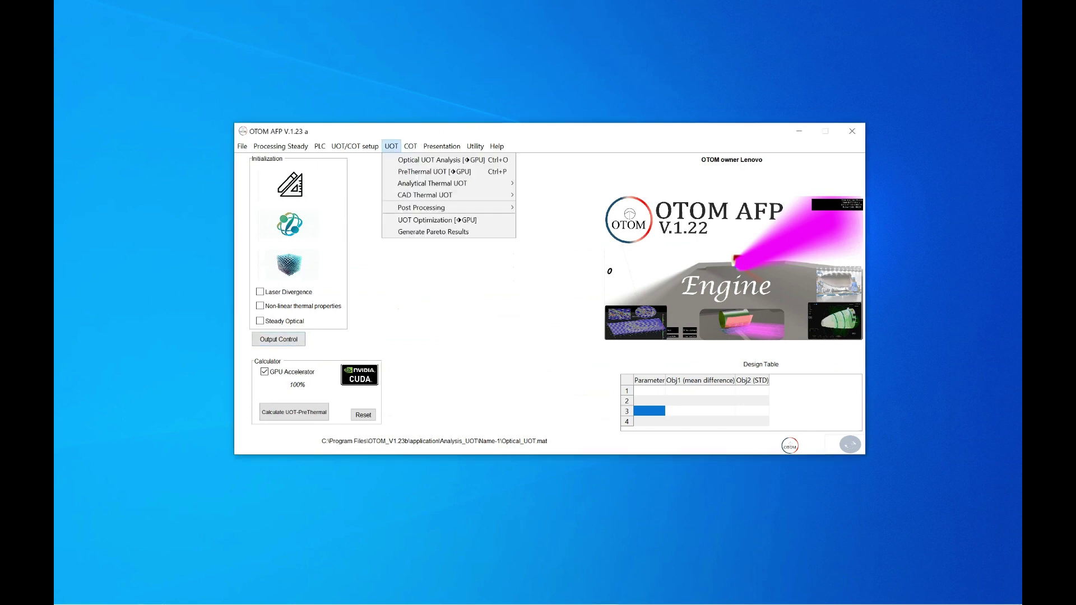
mouse_move(443, 194)
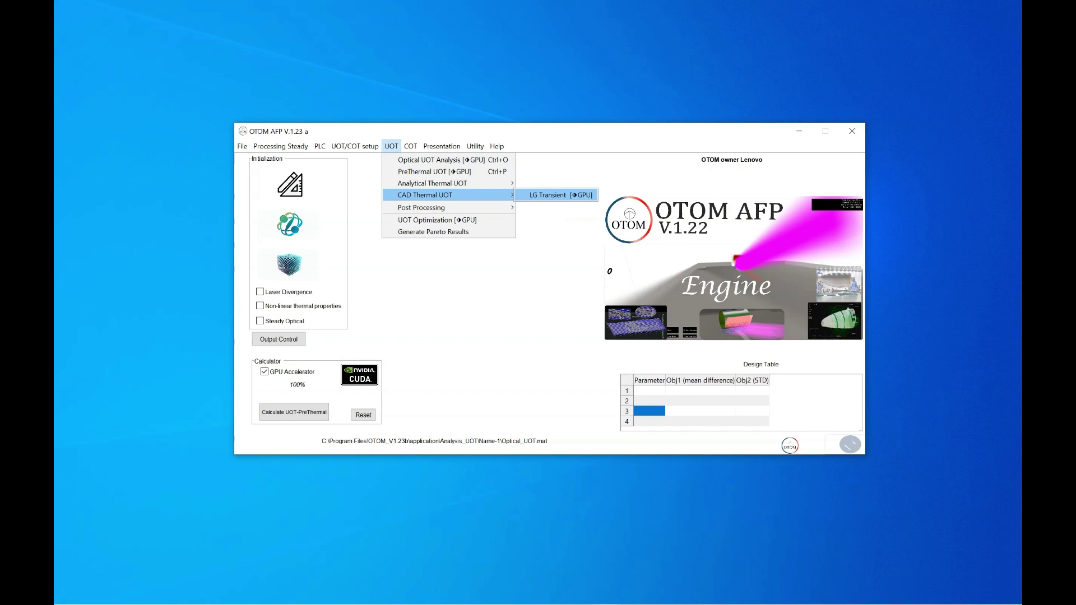
mouse_move(280, 145)
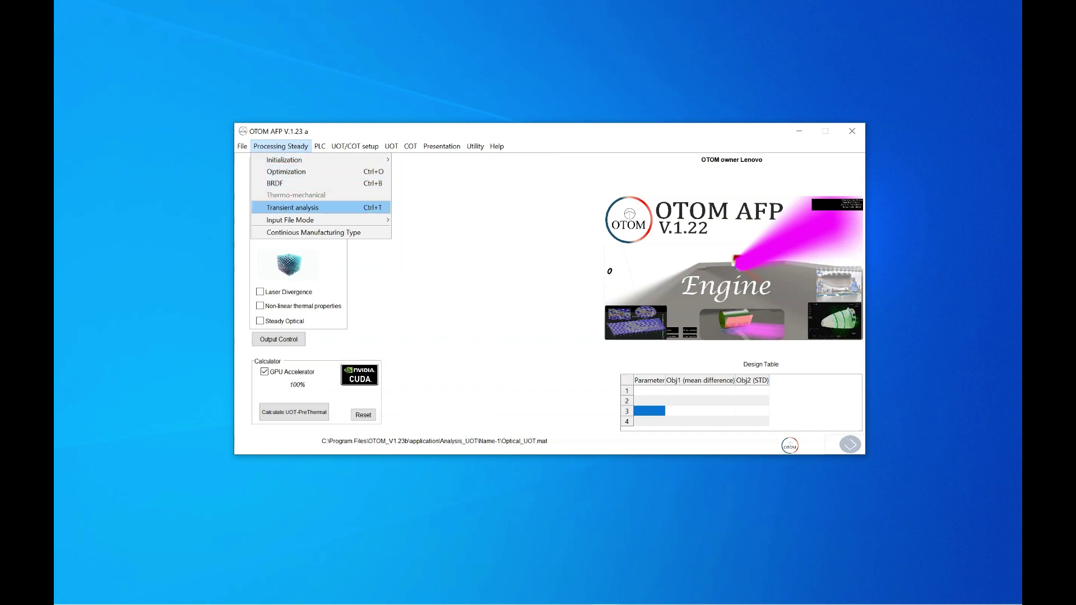
left_click(292, 208)
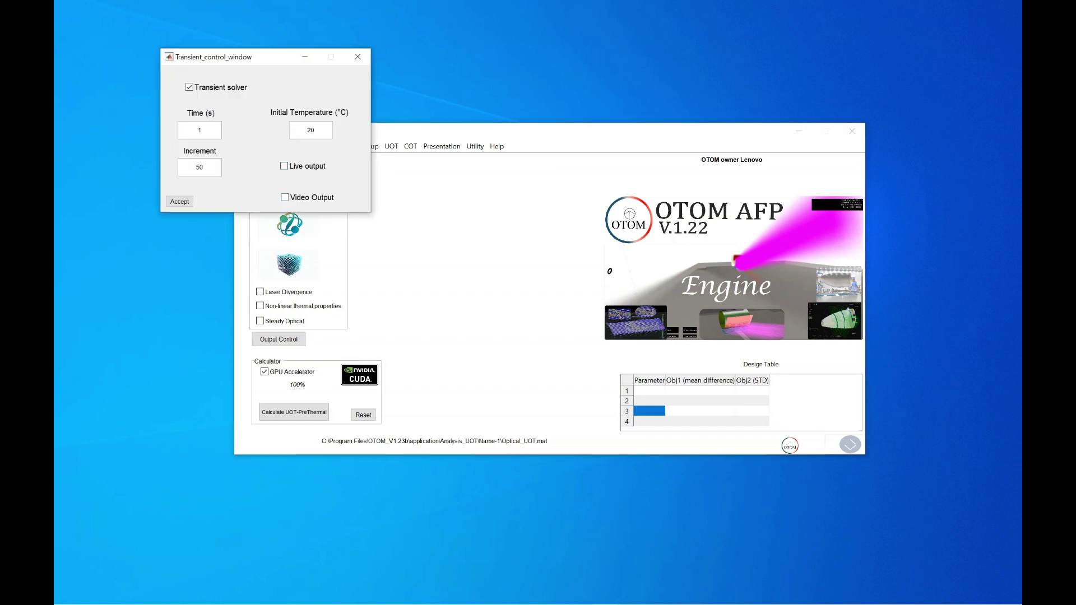
left_click(284, 198)
key("space")
left_click(357, 57)
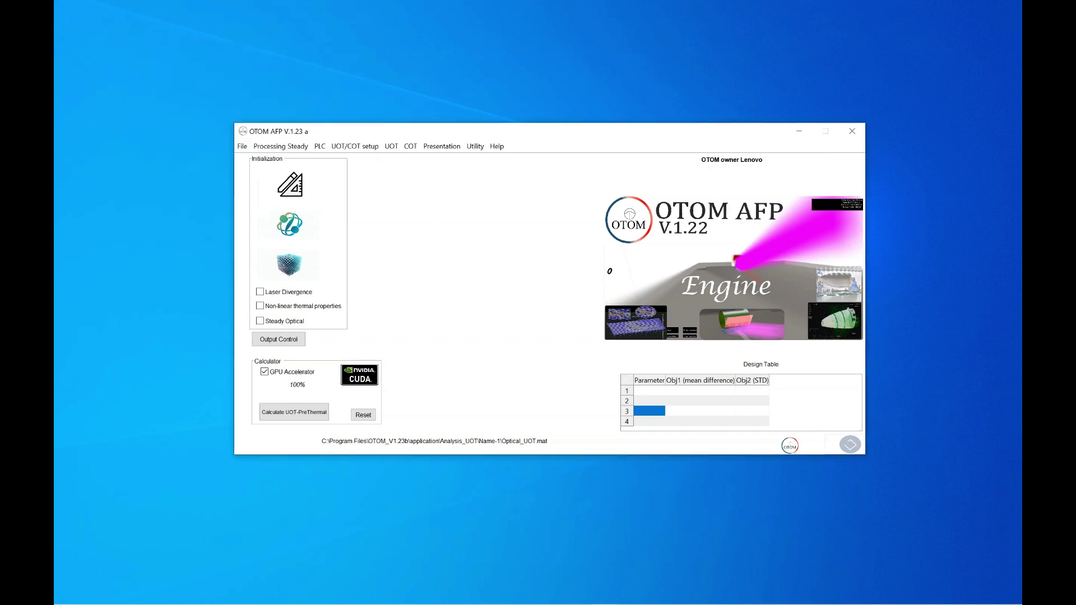
- Set up the UOT local-global transient CAD thermal analysis with LG modeling on, loading Optical_UOT from the Analysis_UOT Name-1 folder
left_click(392, 146)
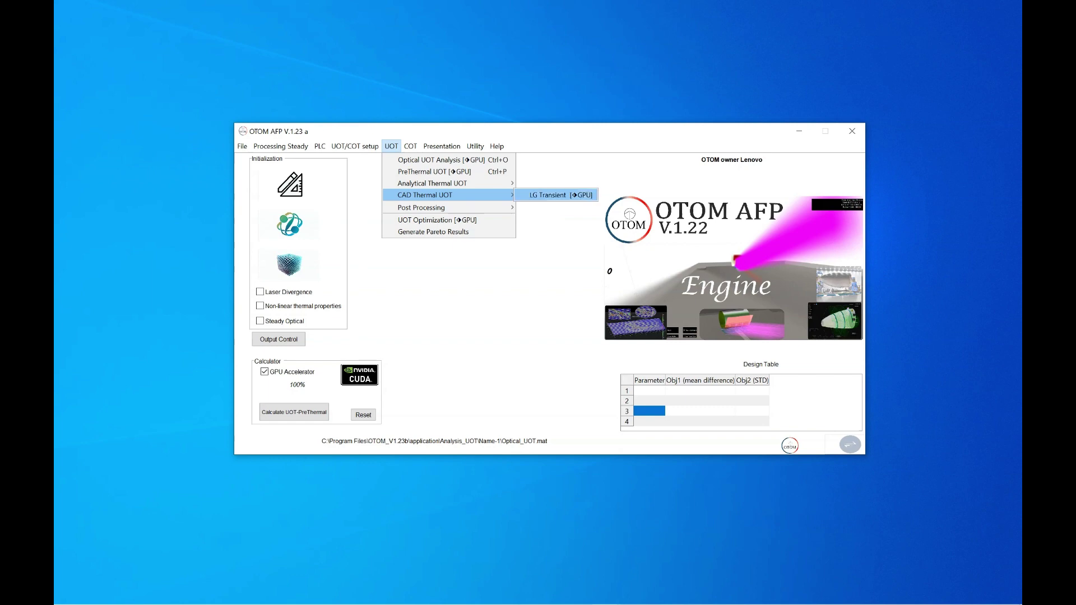
left_click(555, 195)
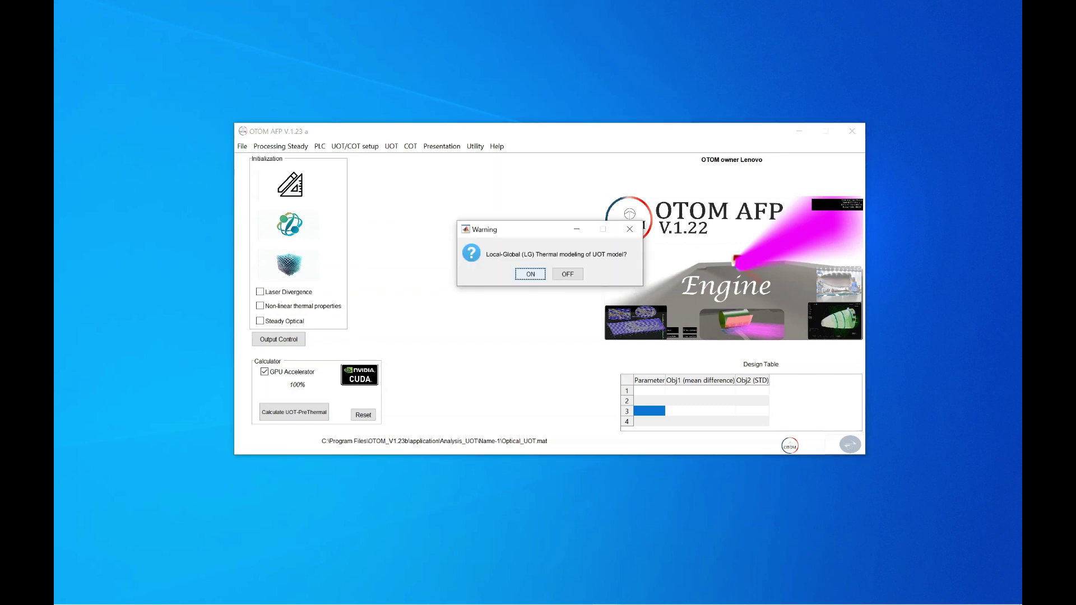
key("Return")
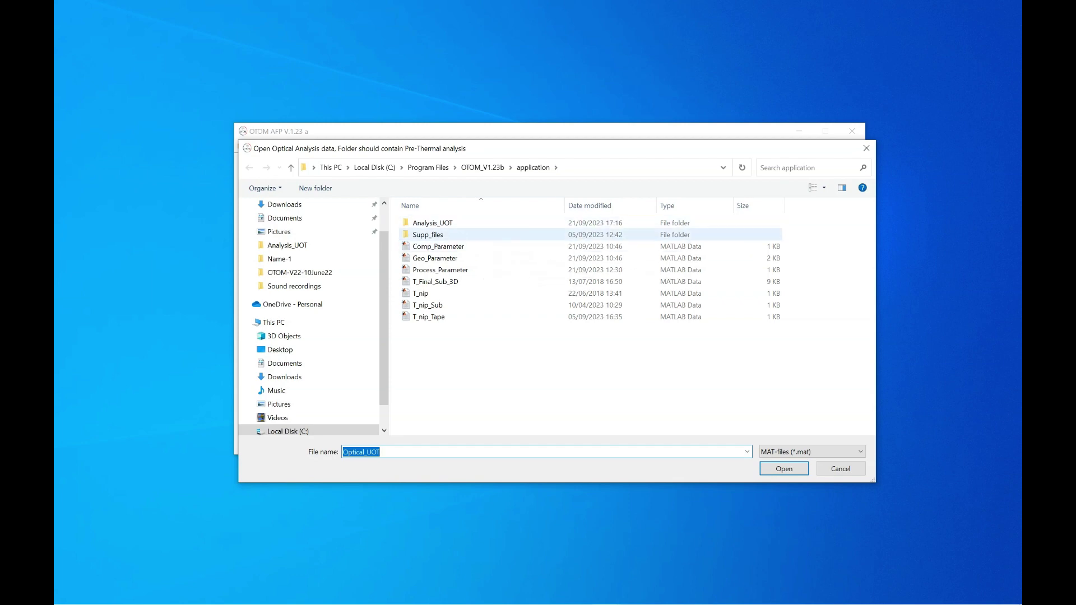
double_click(432, 223)
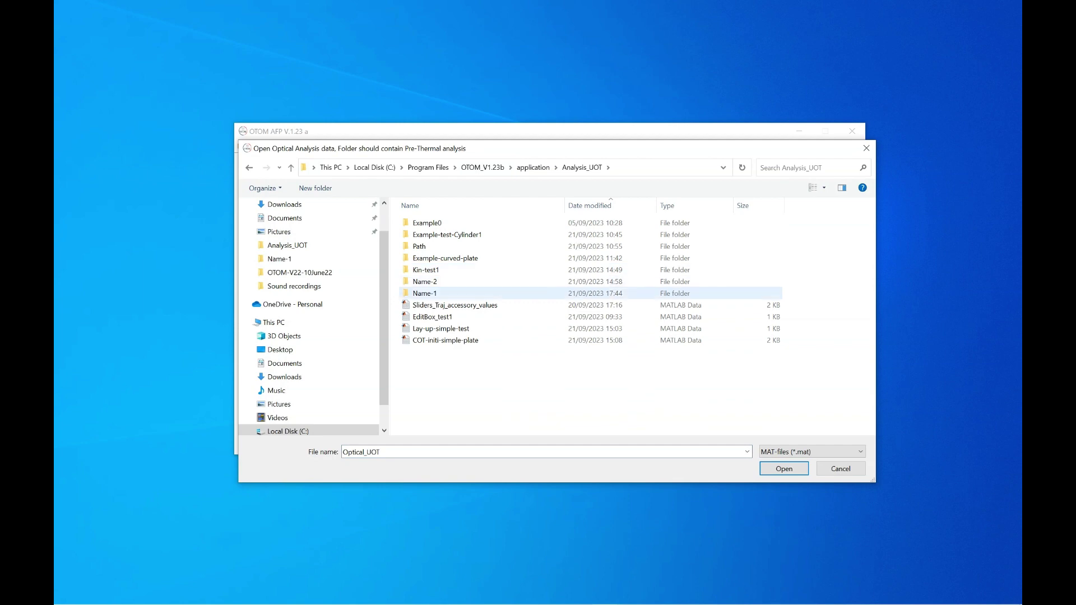
double_click(425, 293)
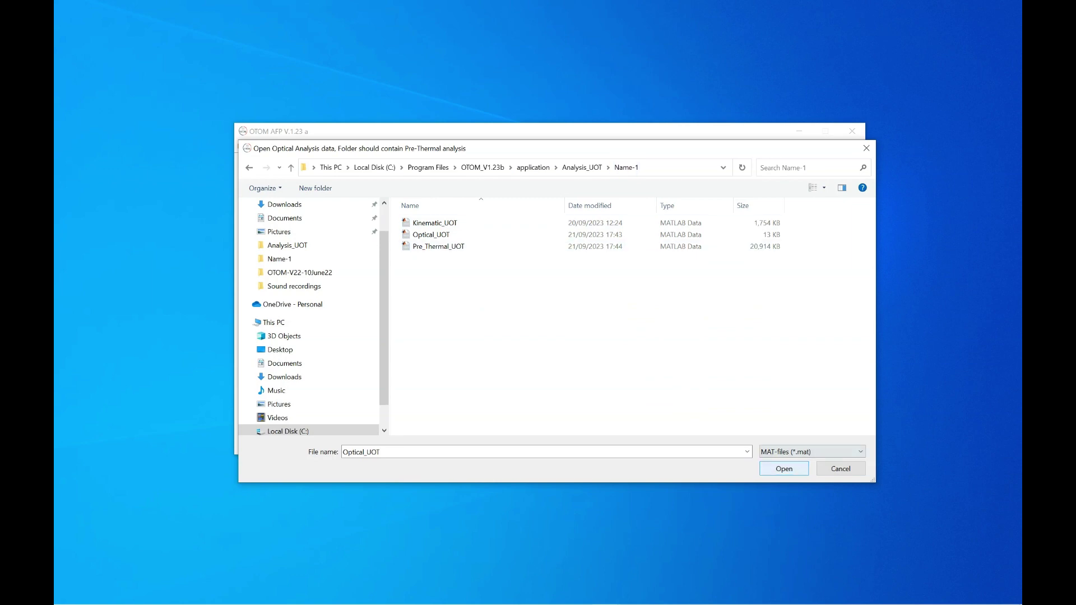
key("Return")
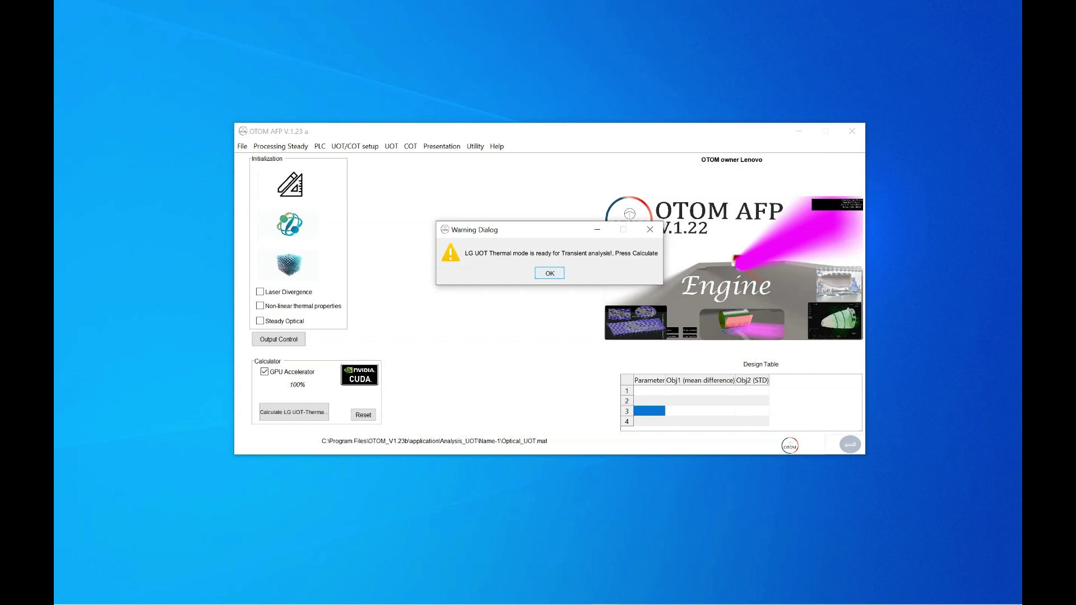
key("Return")
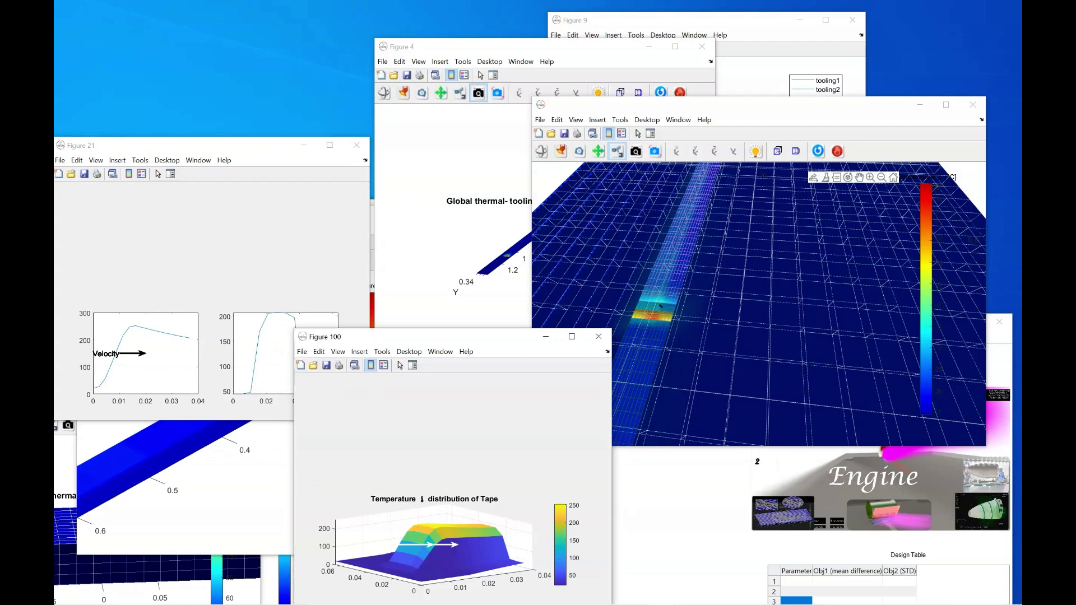
- Inspect the 3D thermal figure around the heated zone and reposition the main window to check the calculation progress
left_click(659, 311)
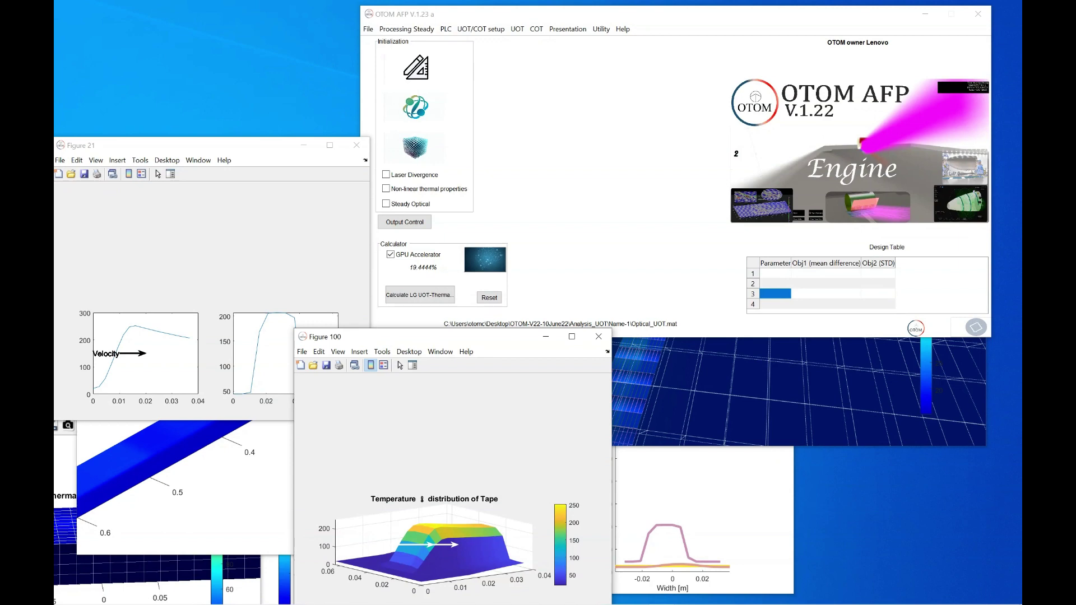
mouse_move(683, 22)
left_mouse_down()
mouse_move(647, 38)
mouse_move(683, 15)
left_mouse_up()
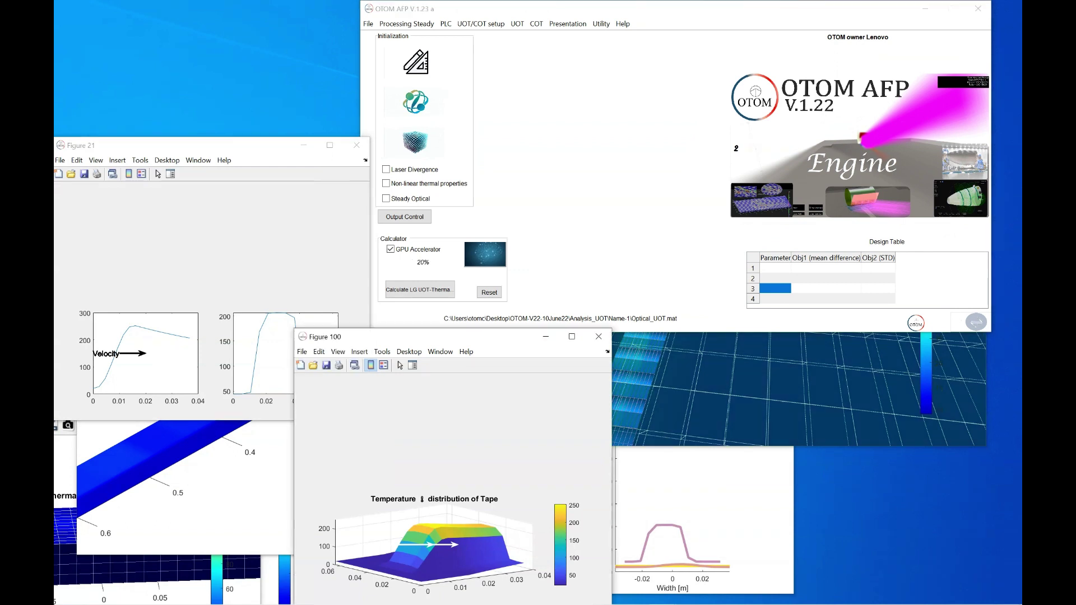